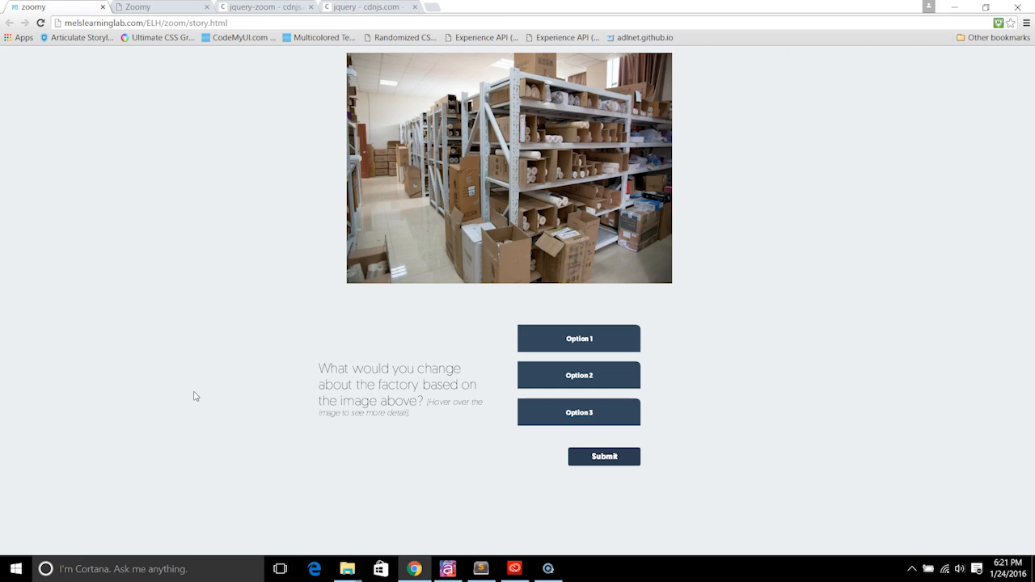
Step: Select Options 1 and 2 on the published factory question and submit them
click(226, 356)
click(579, 342)
click(579, 380)
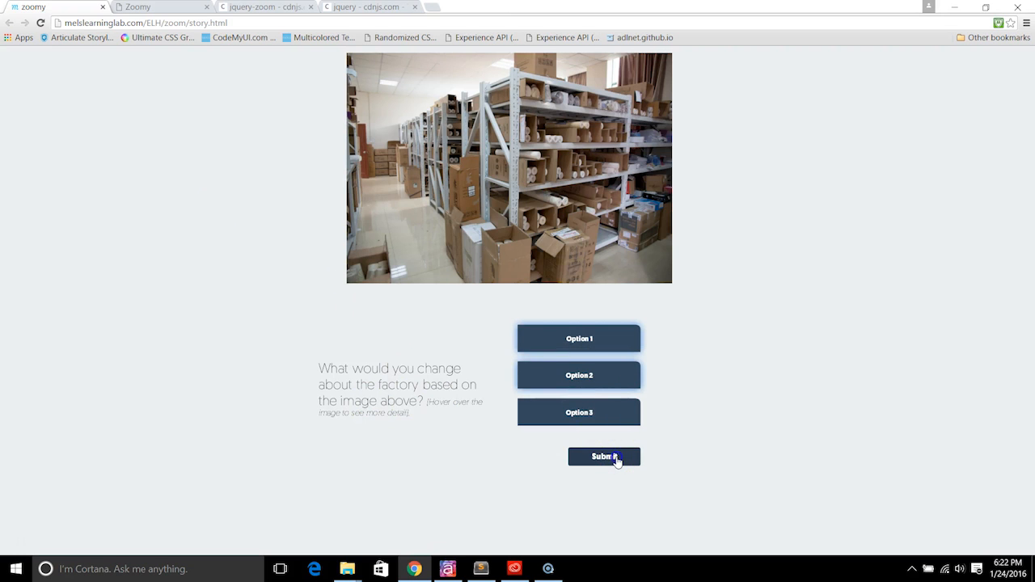
click(616, 459)
Step: Dismiss the Correct feedback, test the image's hover zoom, and view the local test.html zoom demo
click(485, 402)
mouse_move(491, 273)
click(160, 6)
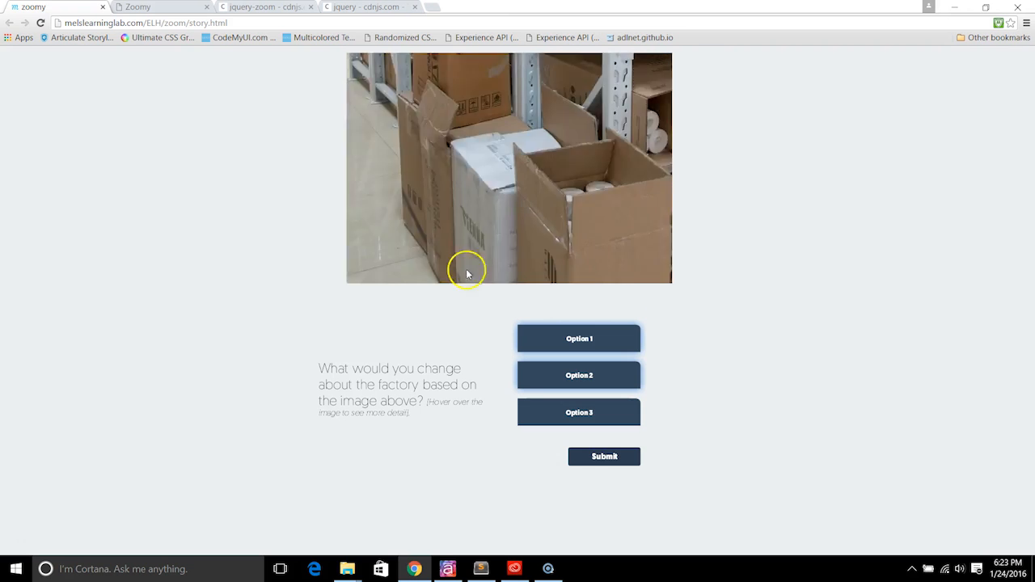
Step: Open test.html in Sublime Text and review the factory image div and the three script tags
click(481, 570)
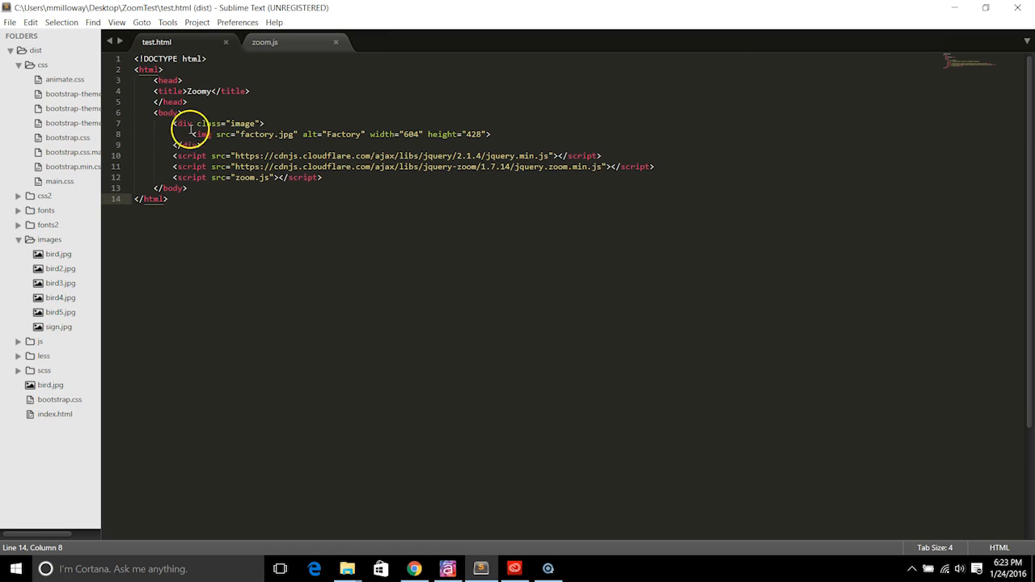
drag(172, 123, 284, 142)
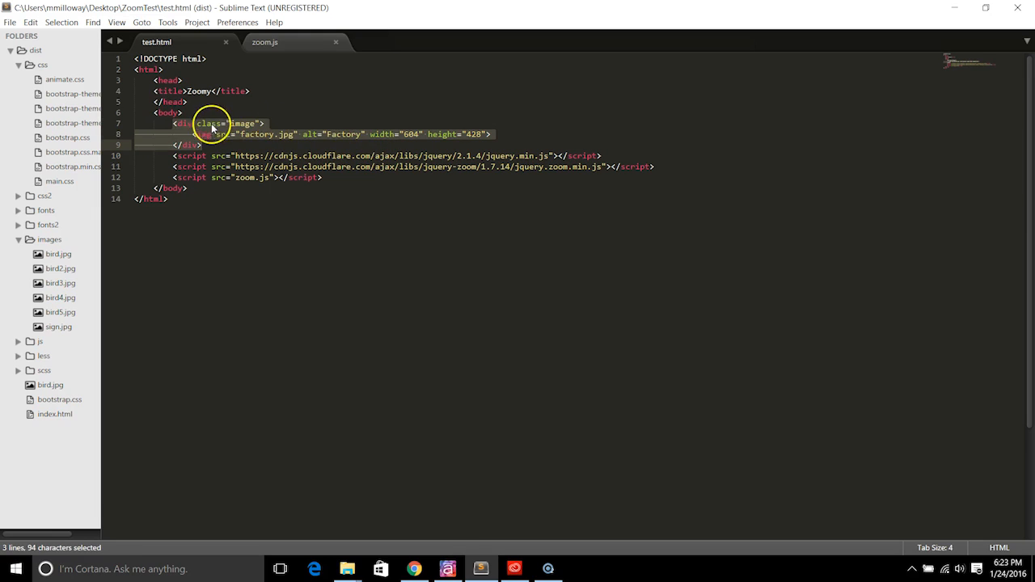
click(173, 155)
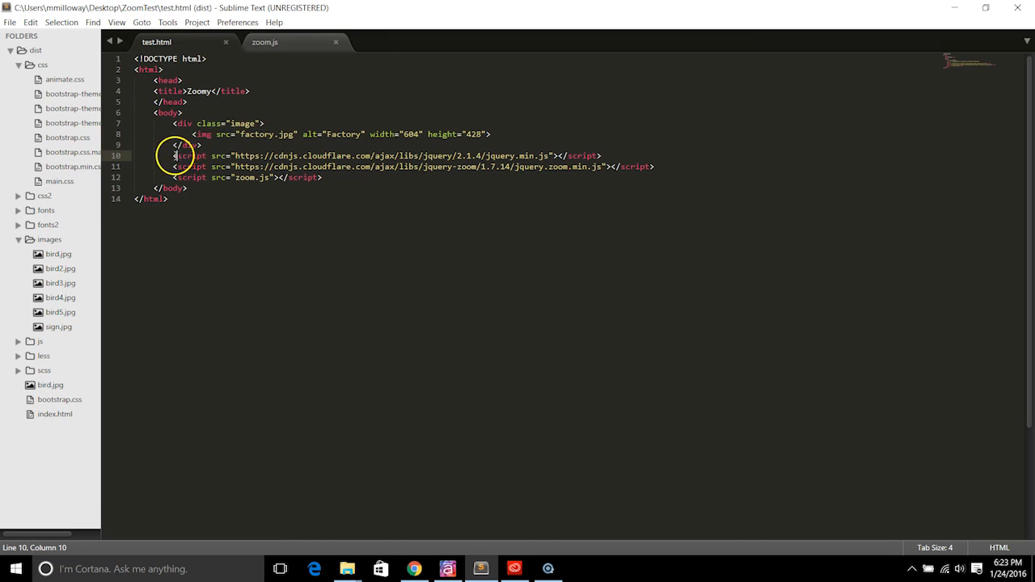
drag(173, 155, 347, 180)
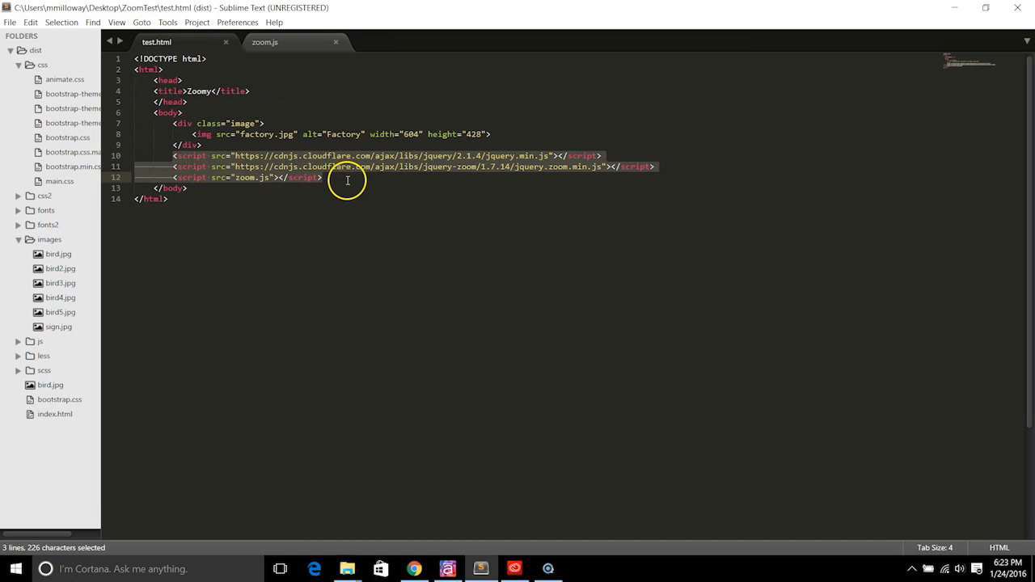
click(261, 148)
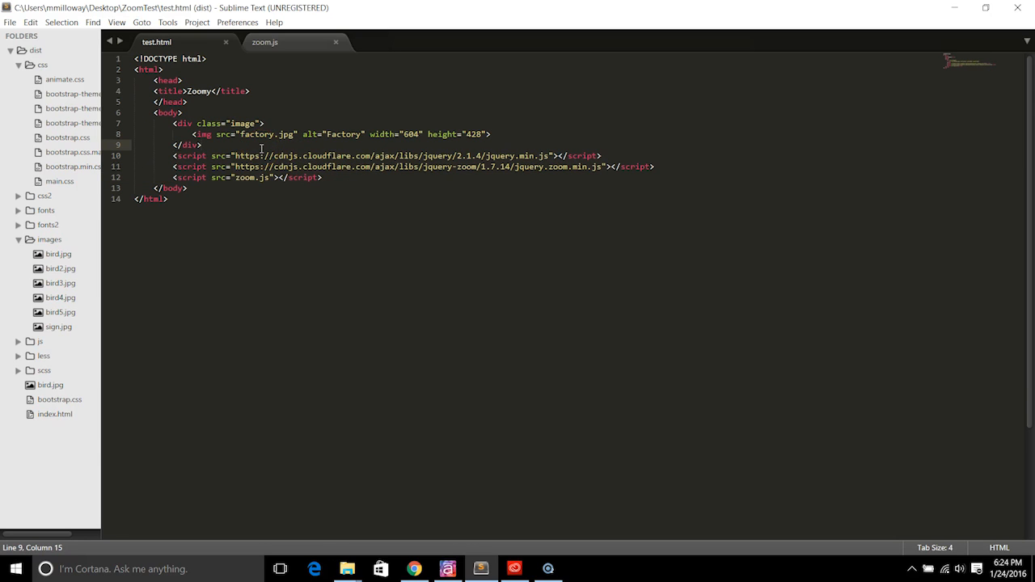
drag(535, 158, 480, 159)
click(403, 157)
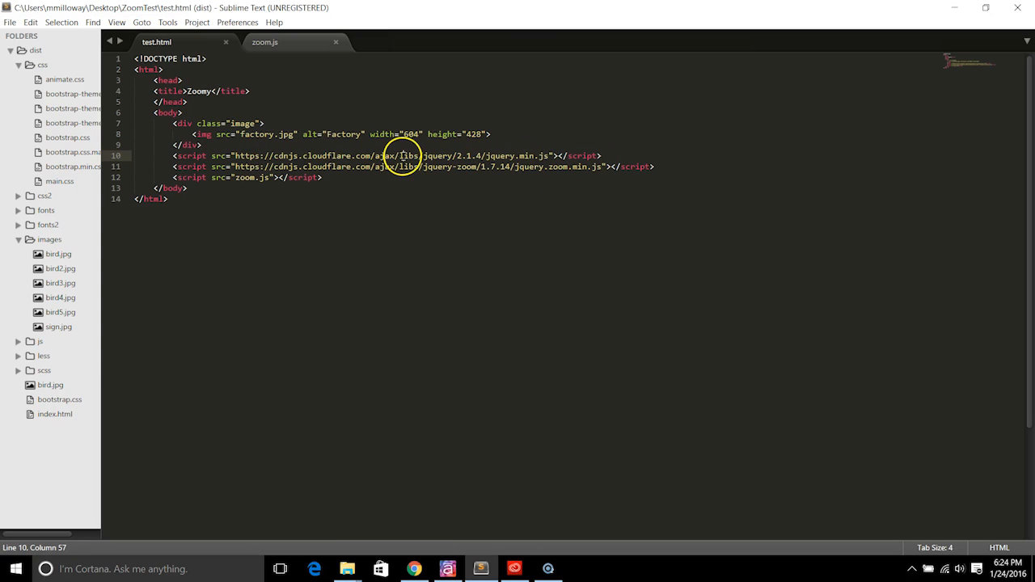
Step: Review the jQuery zoom library path and zoom.js code, then return to Storyline
drag(422, 166, 558, 168)
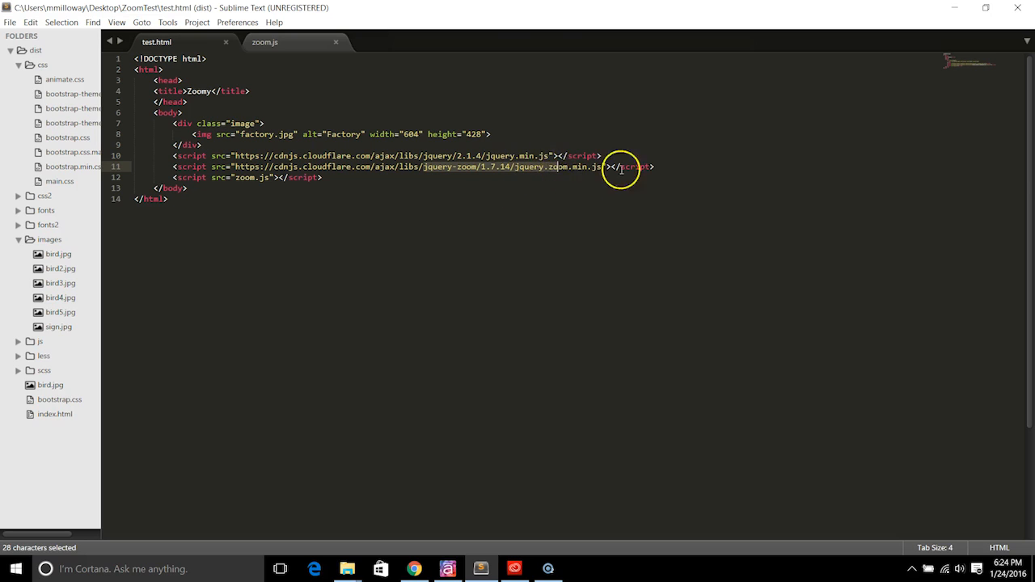
click(525, 169)
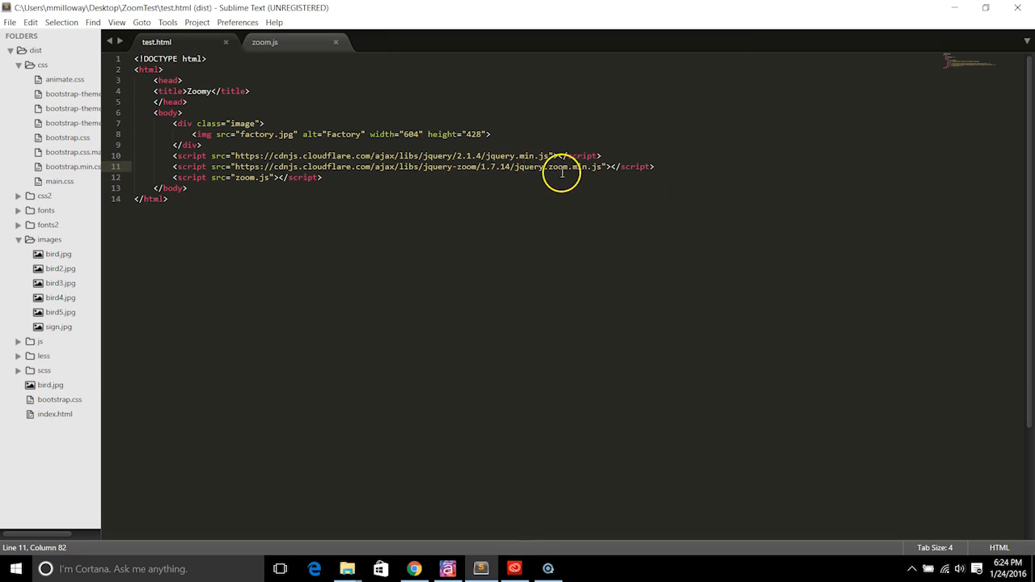
click(247, 179)
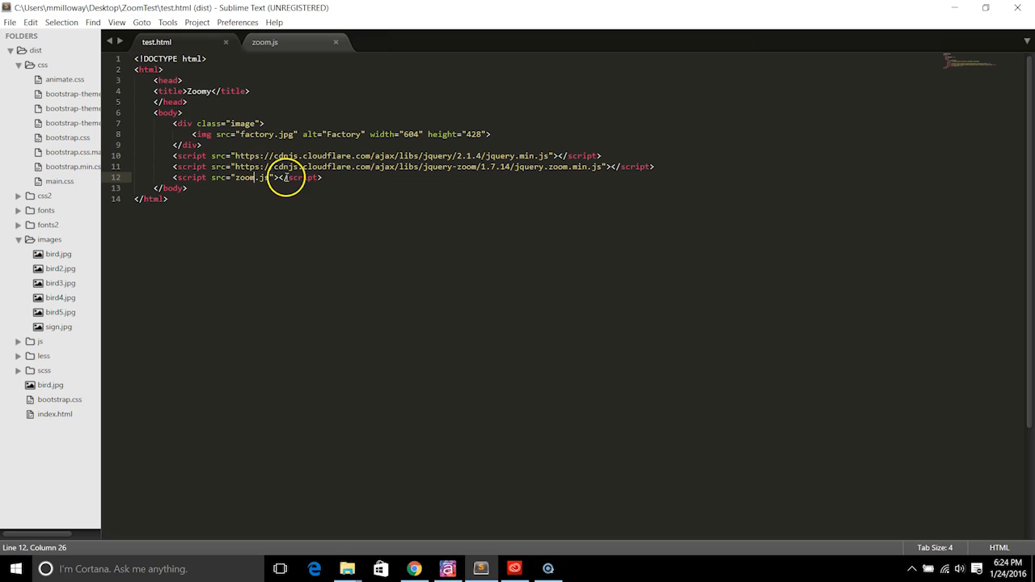
click(265, 41)
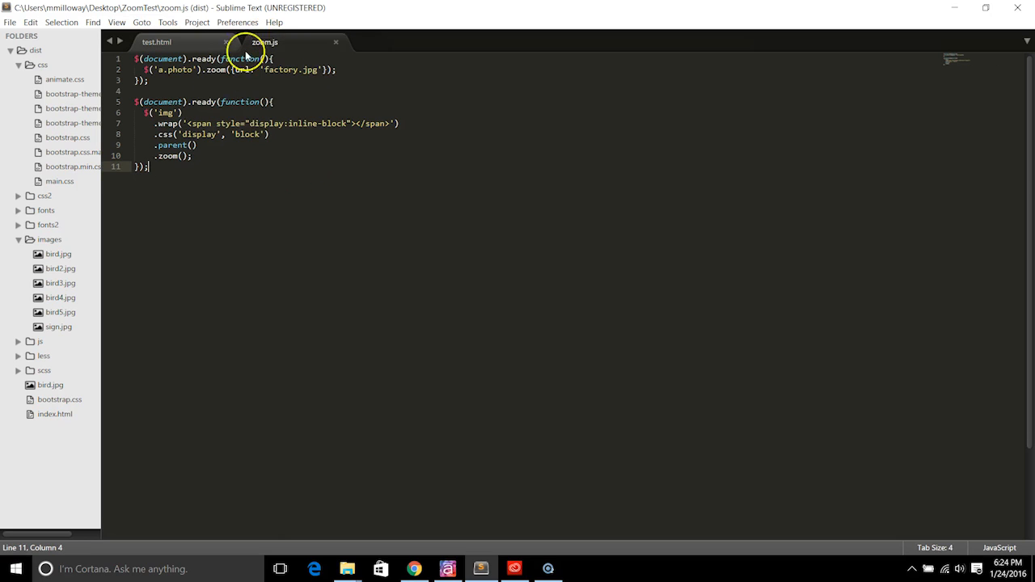
click(192, 42)
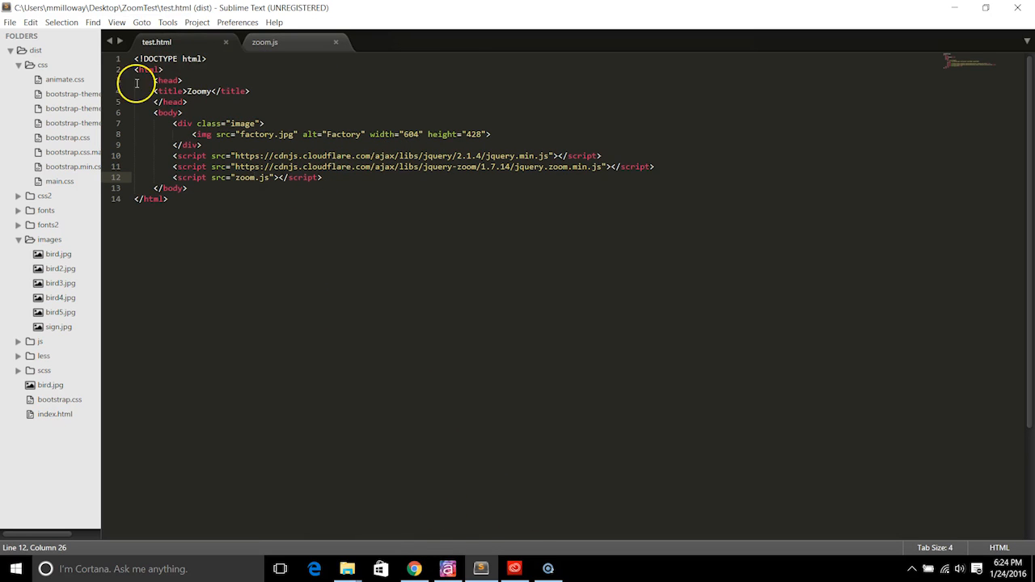
click(447, 571)
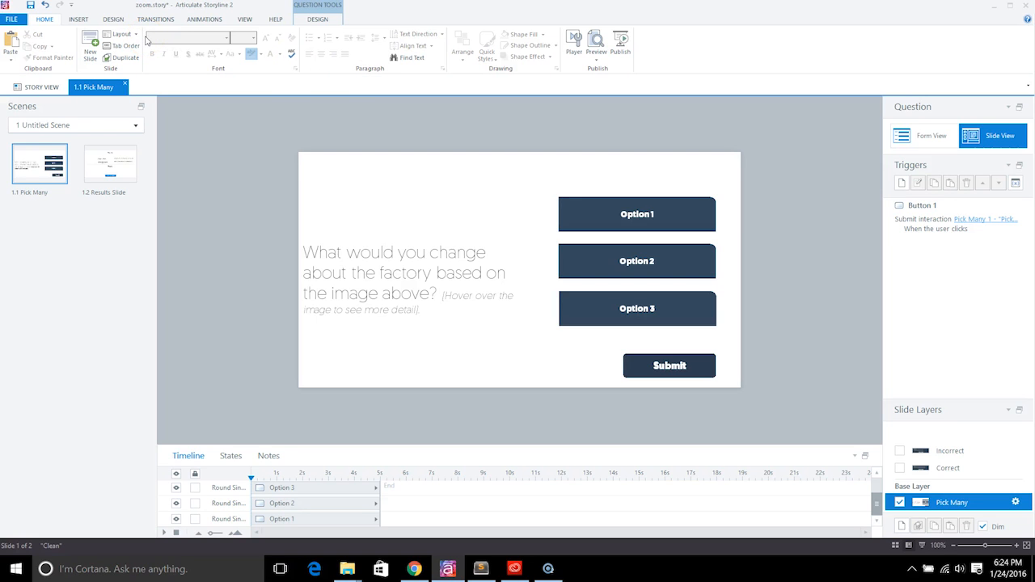
click(10, 21)
click(26, 38)
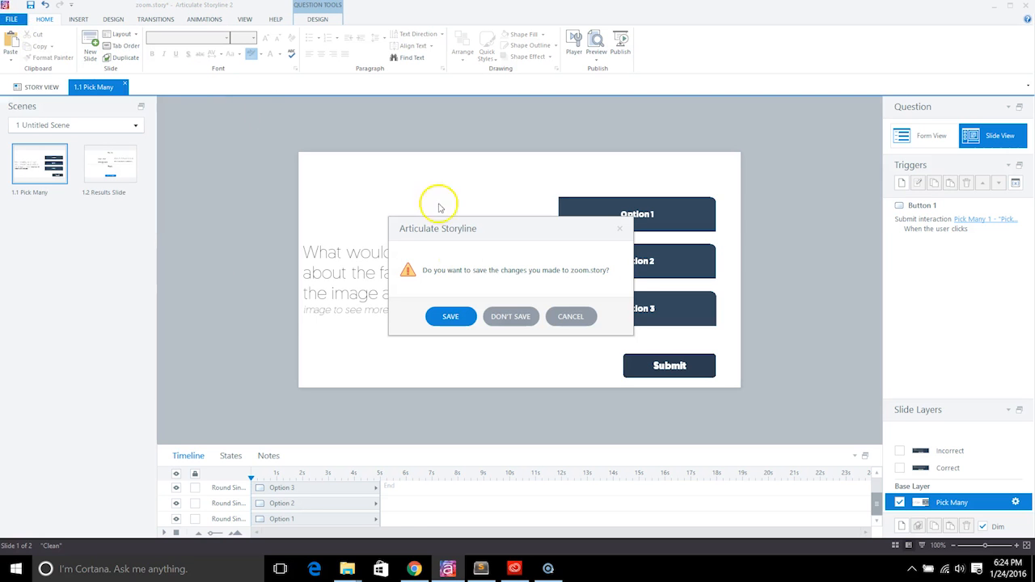
click(570, 316)
right_click(76, 231)
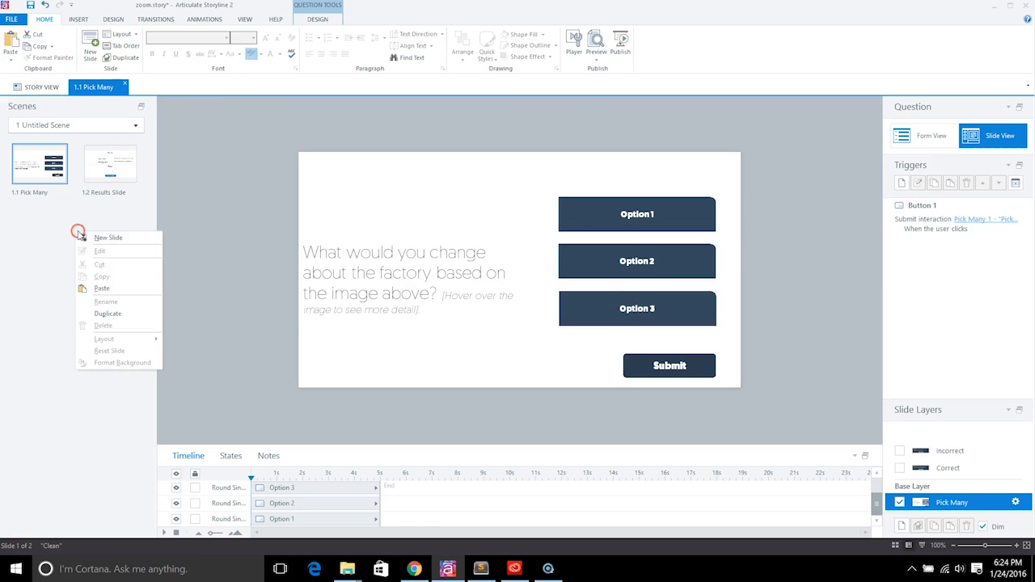
click(118, 239)
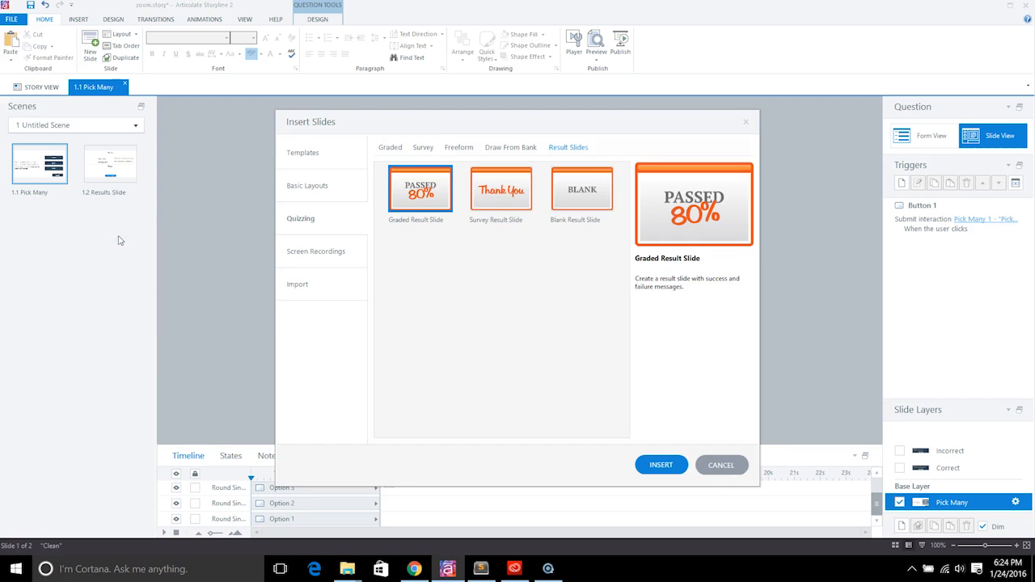
click(458, 148)
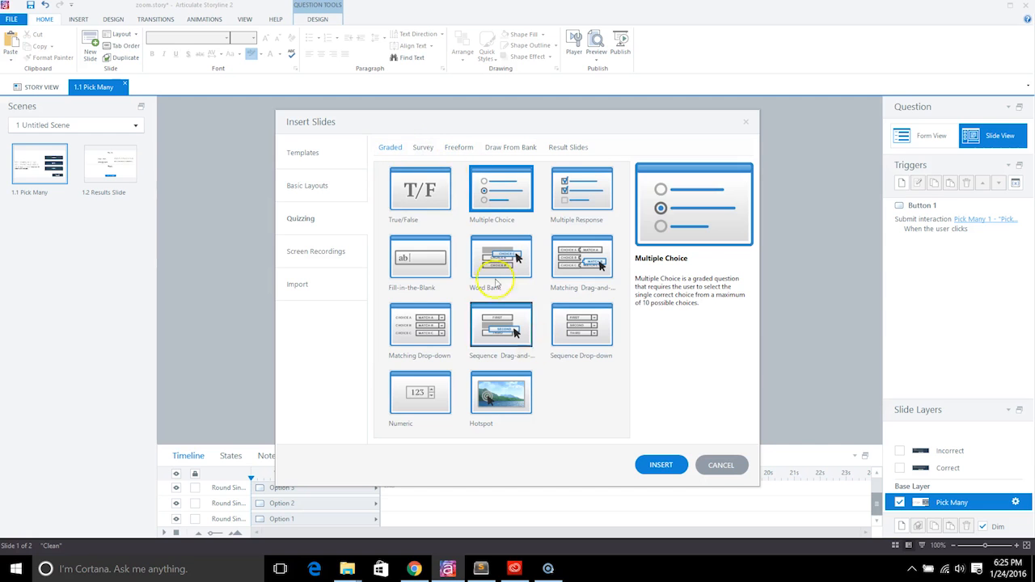
click(457, 147)
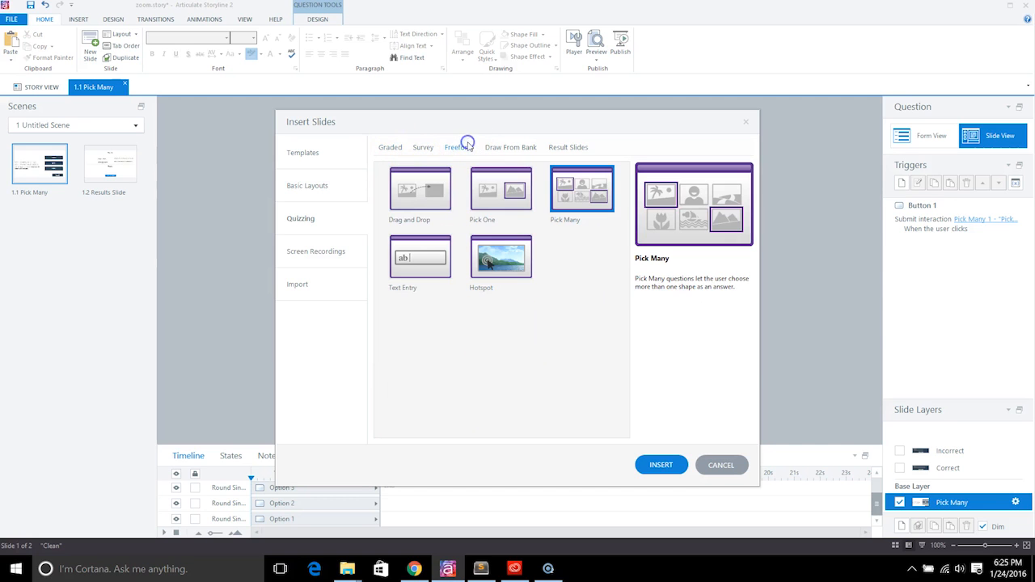
click(721, 465)
click(604, 213)
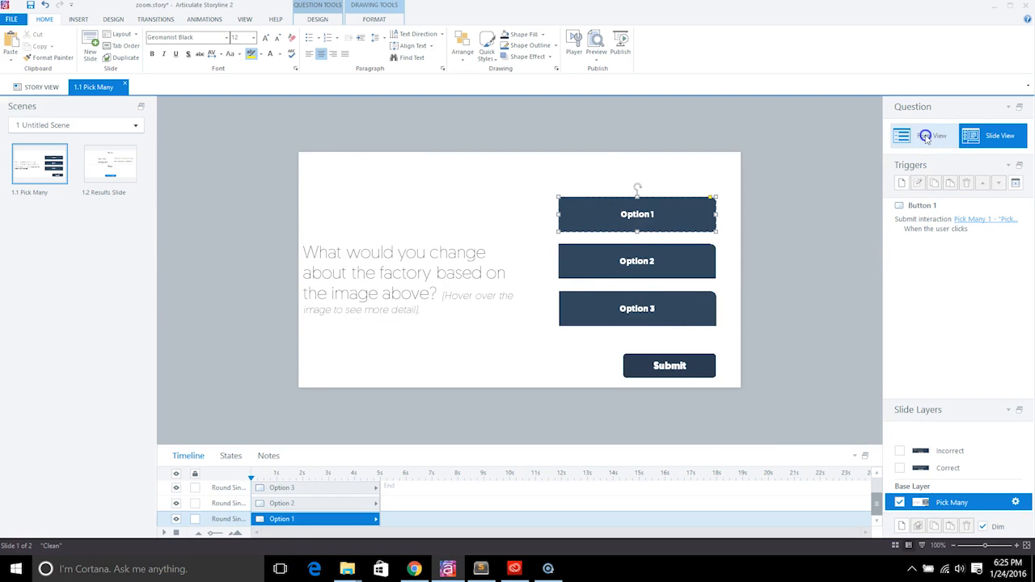
click(928, 137)
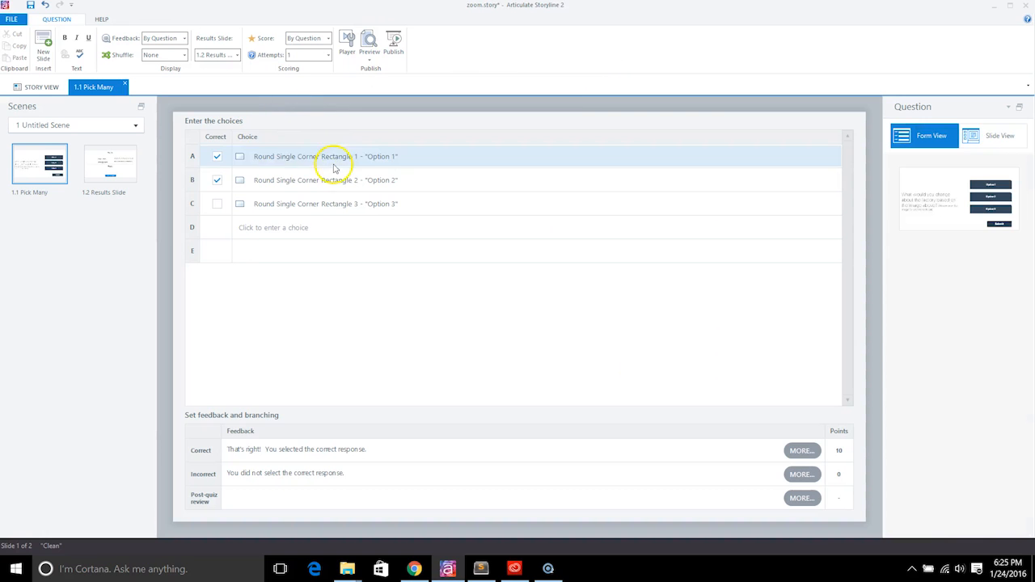
click(295, 157)
click(341, 169)
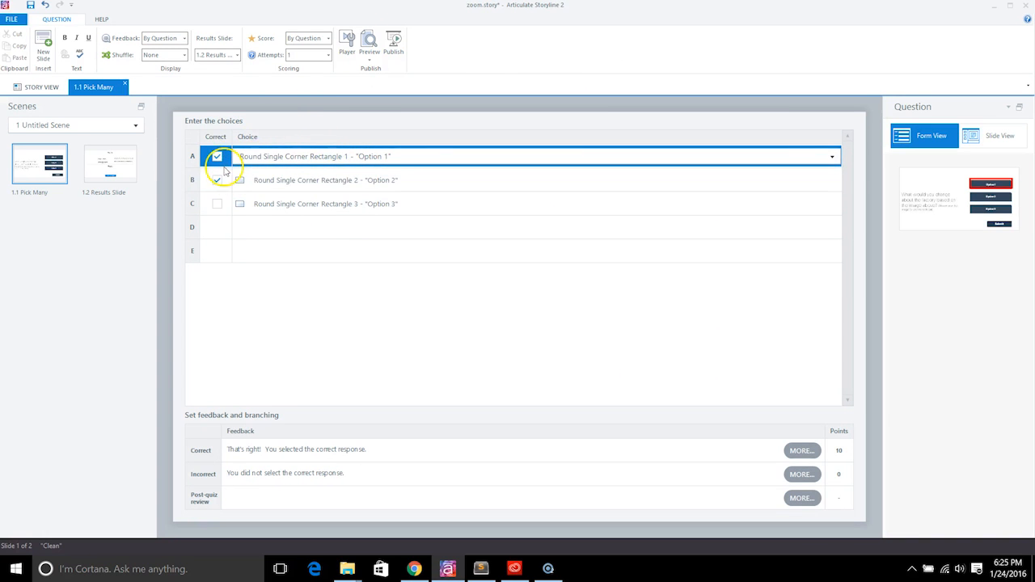
click(1001, 134)
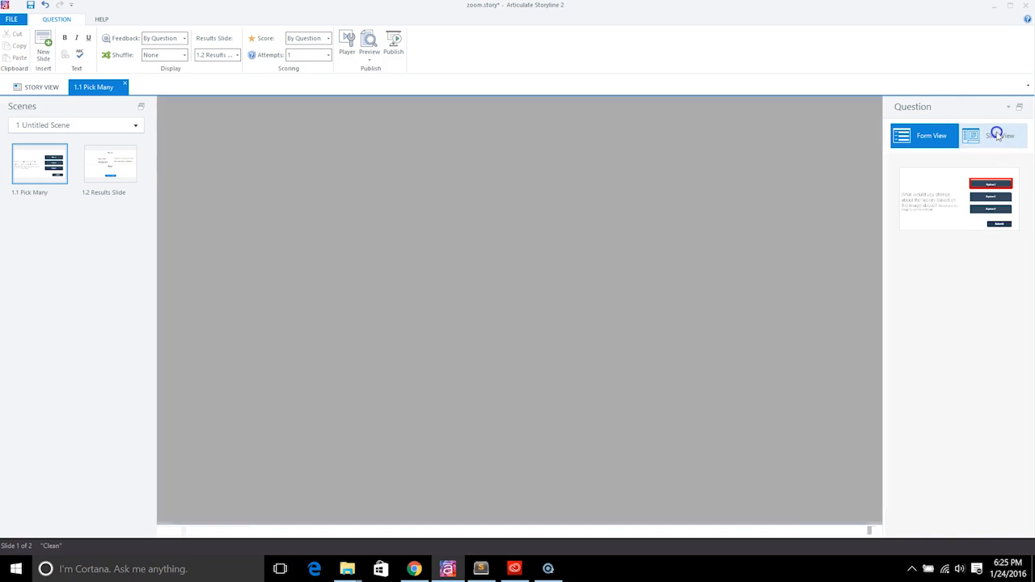
click(440, 319)
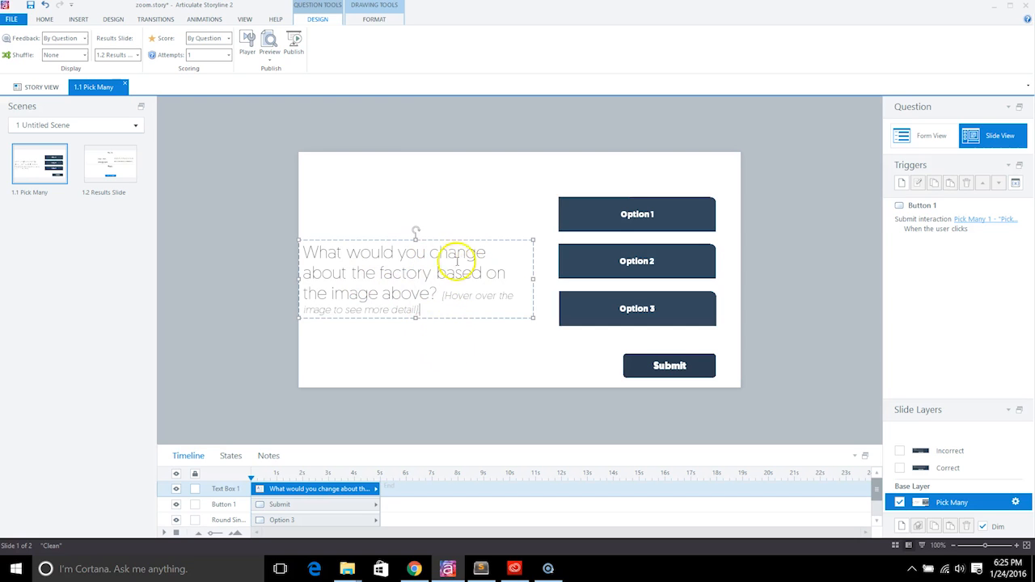
click(455, 205)
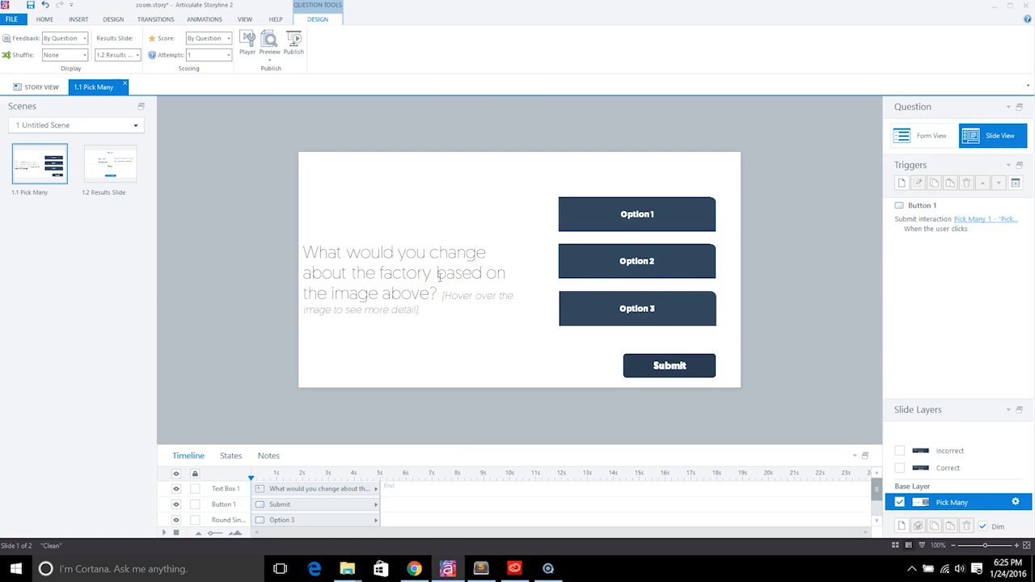
Step: Give the Pick Many slide background fill 100% transparency through Format Background
right_click(457, 353)
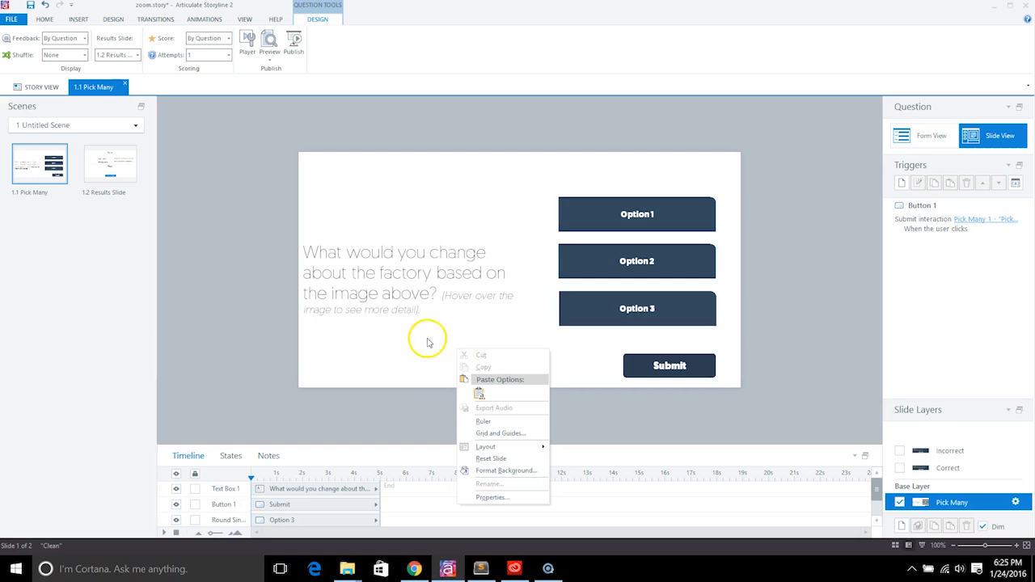
click(506, 470)
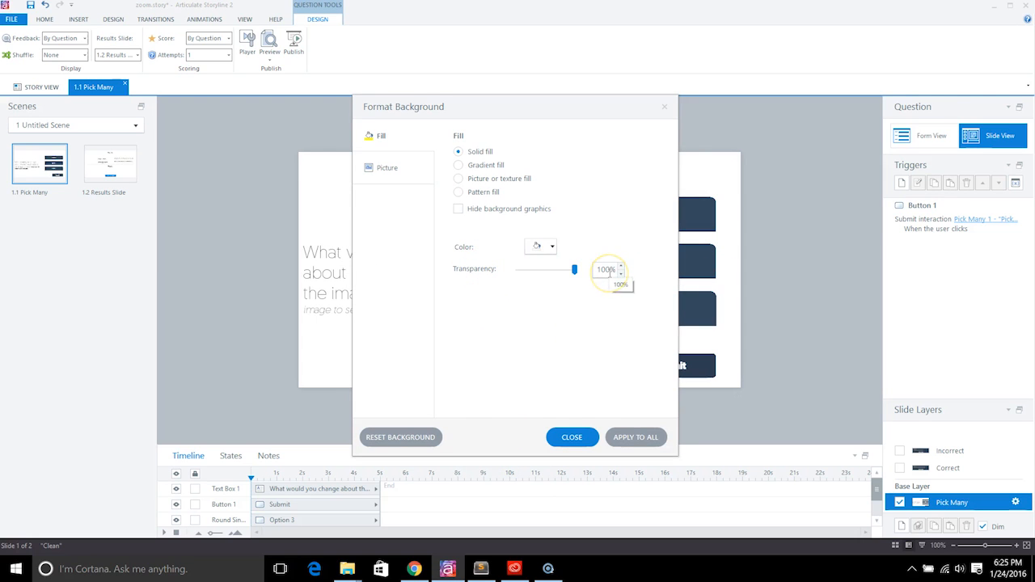
click(584, 438)
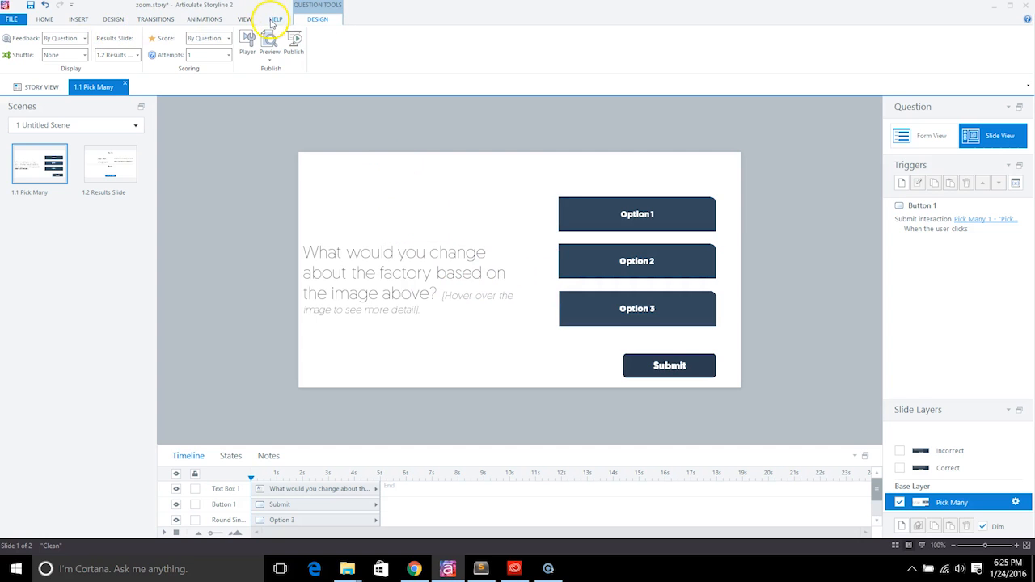
Step: Open Player properties, review the Player Tabs list, and show Colors & Effects with the All Transparent scheme
click(247, 50)
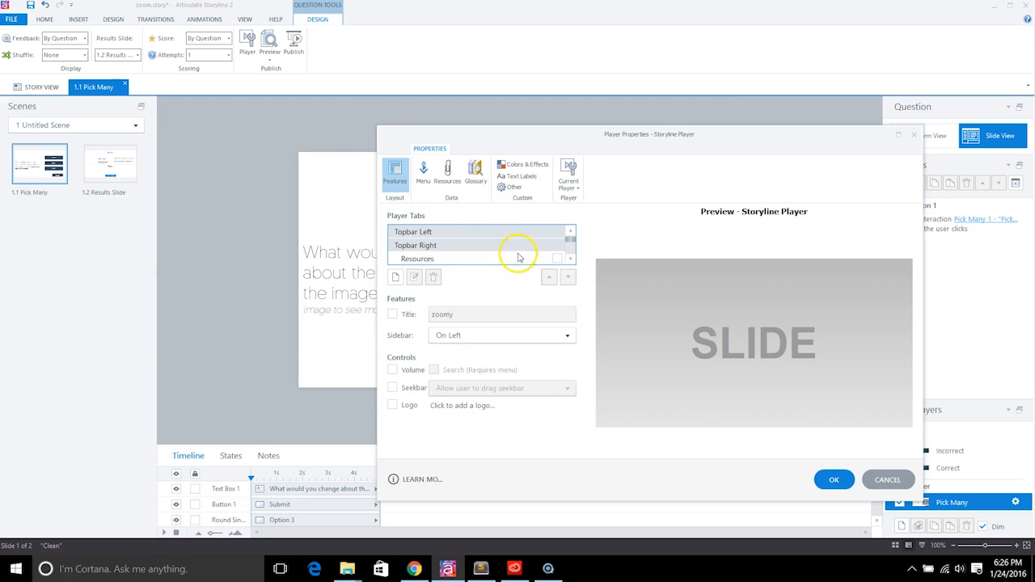
mouse_move(570, 239)
mouse_down()
mouse_move(573, 254)
mouse_move(571, 225)
mouse_up()
click(572, 259)
click(571, 260)
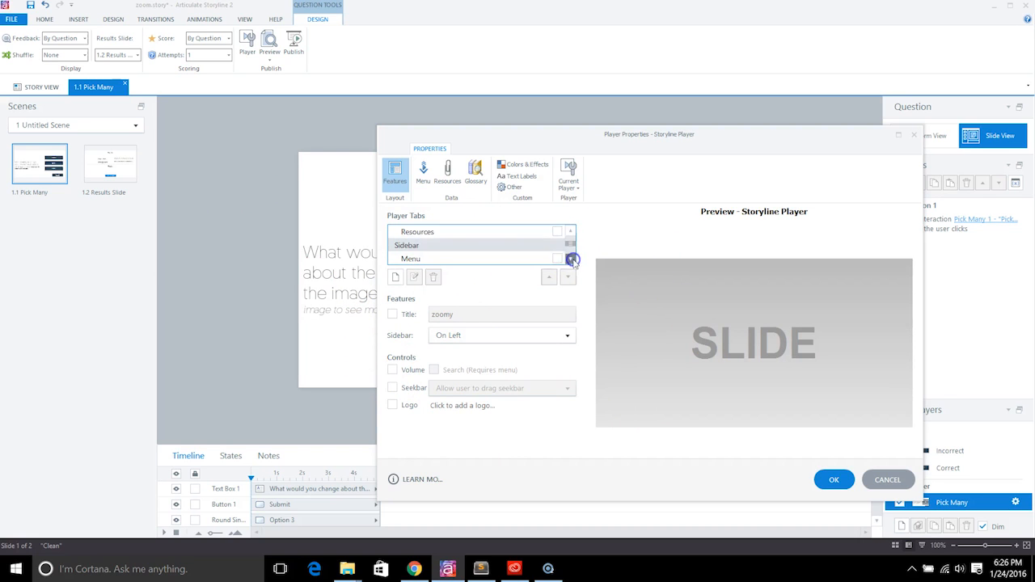
click(571, 260)
click(571, 259)
click(572, 259)
click(571, 230)
click(572, 230)
click(572, 230)
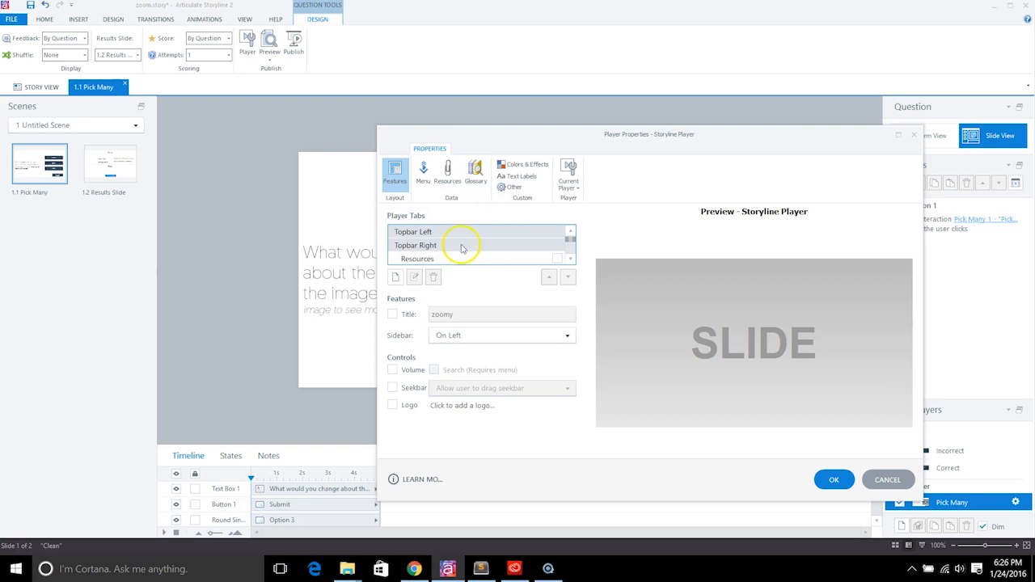
click(510, 164)
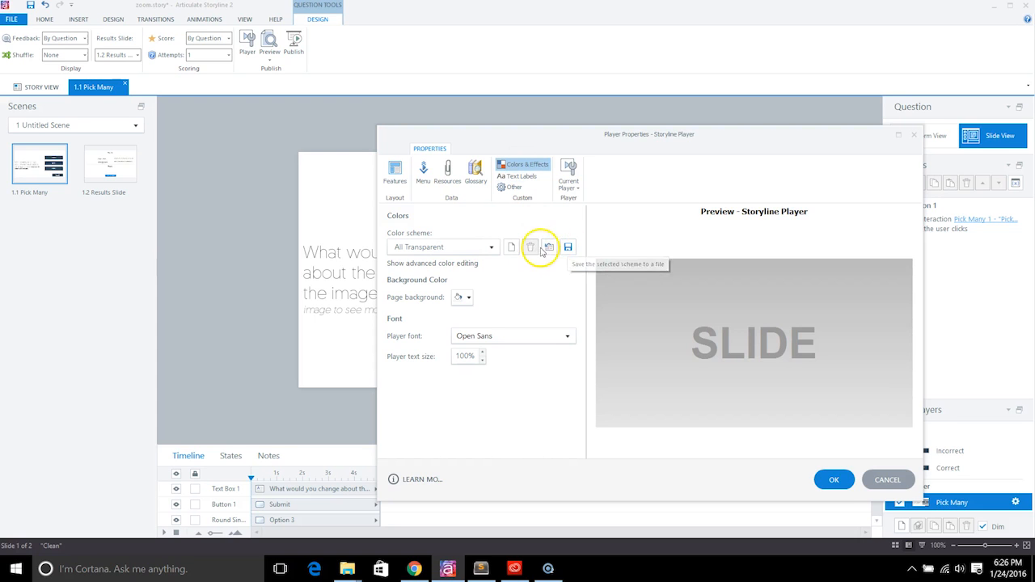
Step: Save a new player colour scheme named 'New Transparent'
click(511, 247)
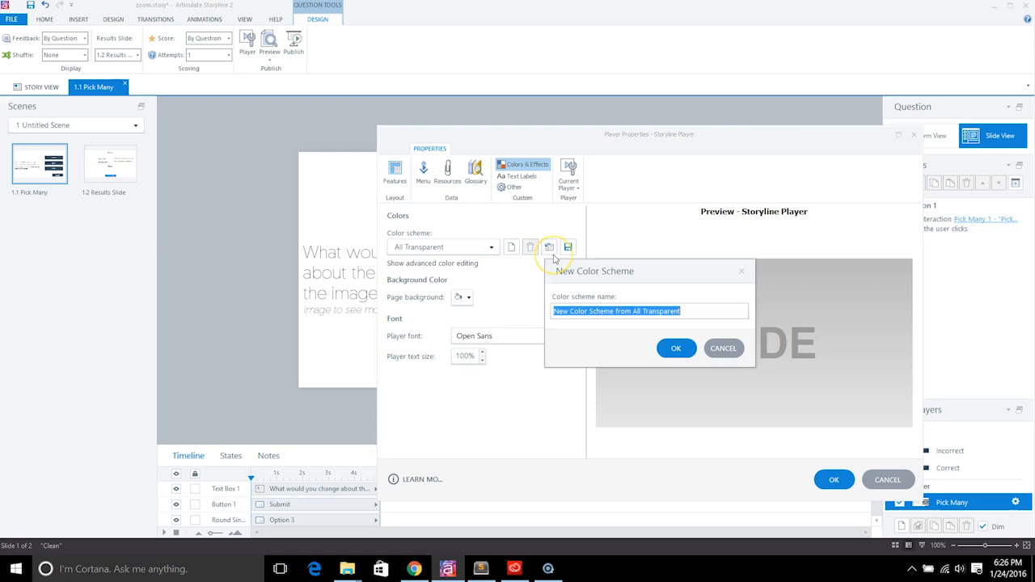
text(New )
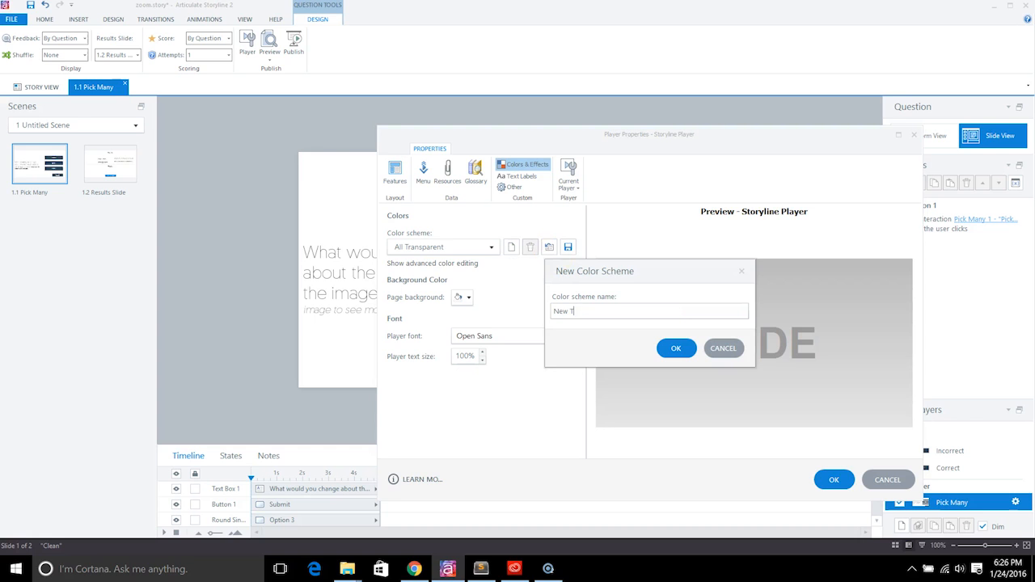
text(Transparent)
click(676, 347)
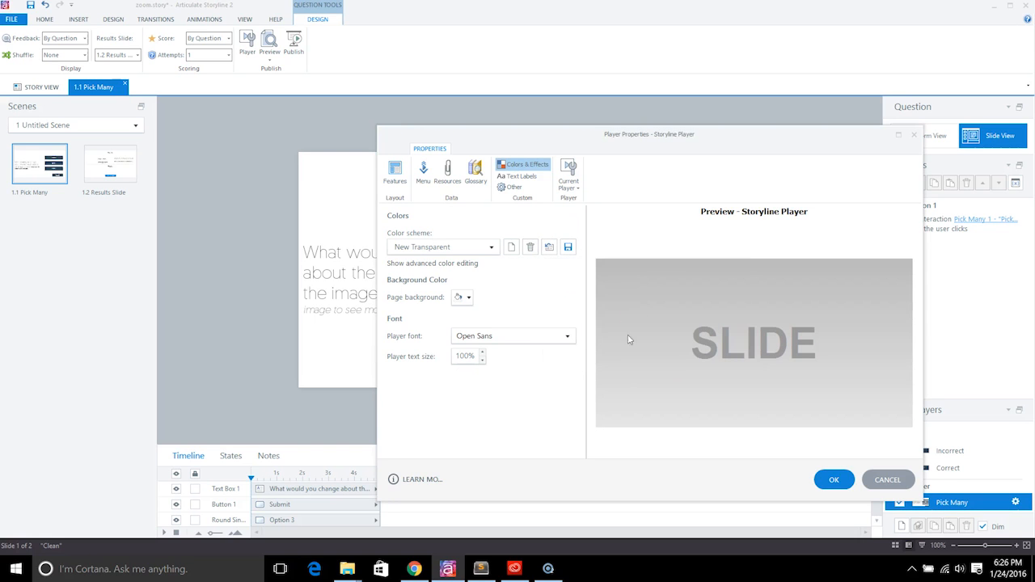
Step: Show advanced colour editing, select Base >> Right Separator, then cancel the player settings
click(450, 265)
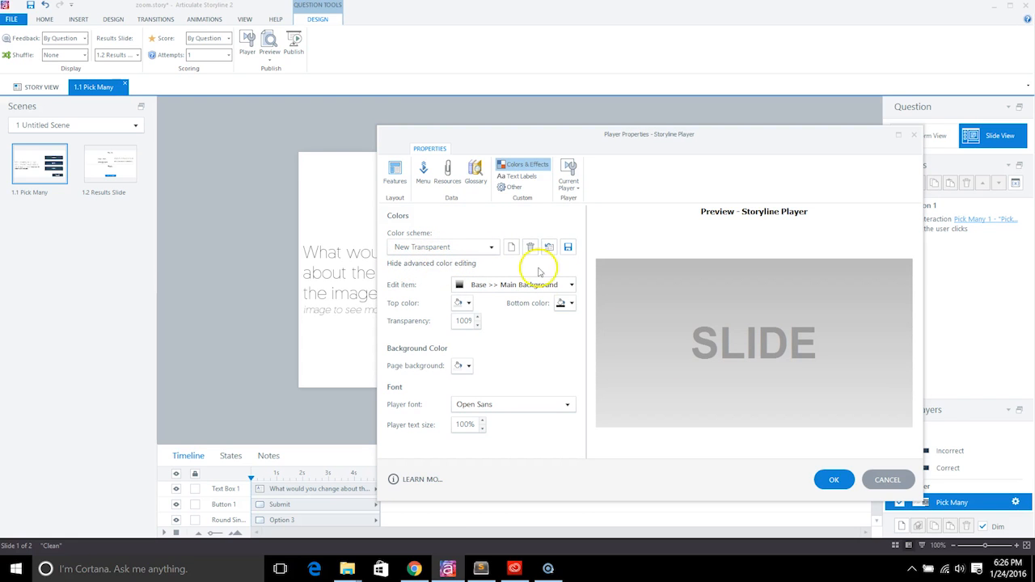
click(509, 284)
mouse_move(521, 305)
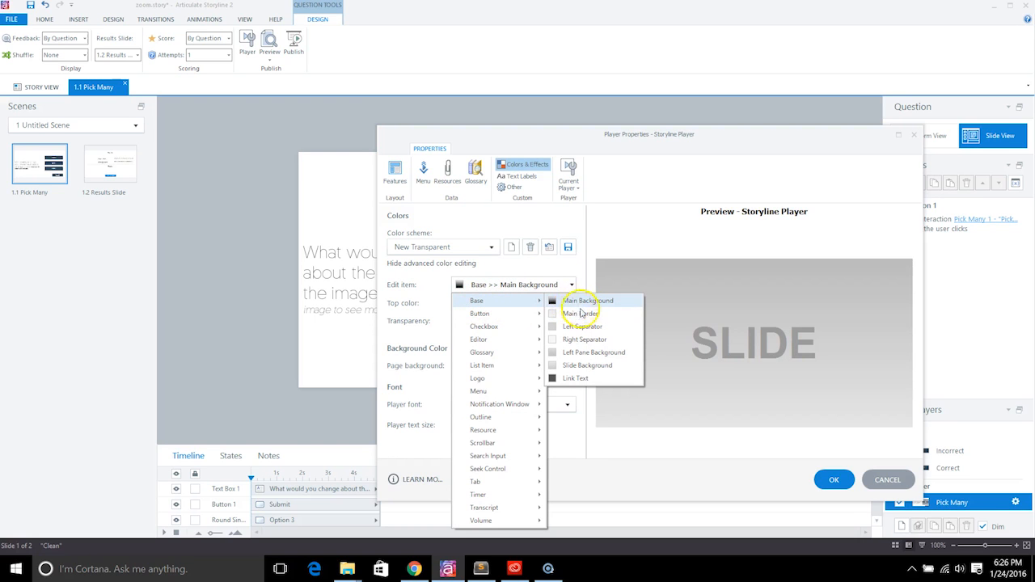
click(584, 340)
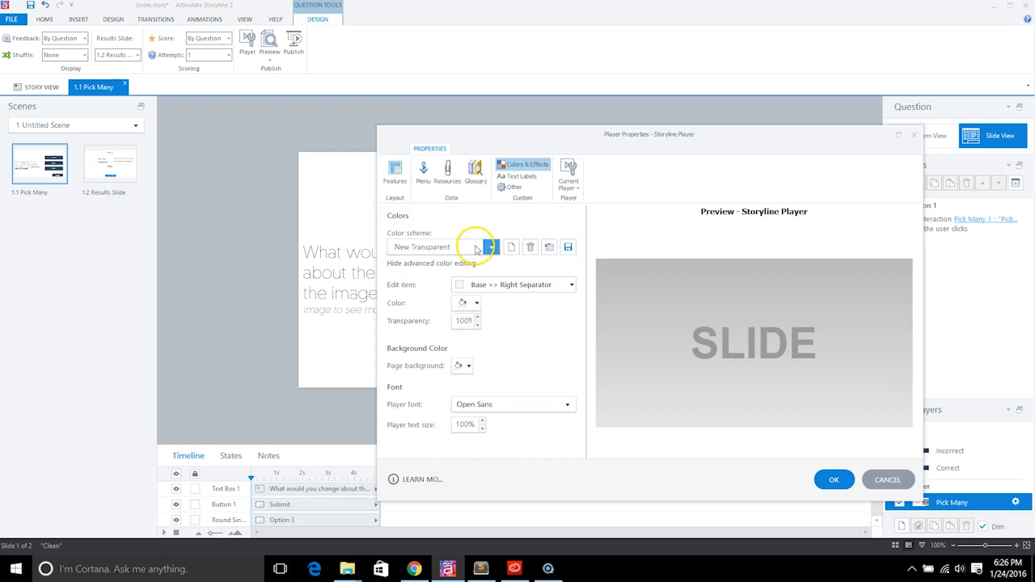
click(887, 480)
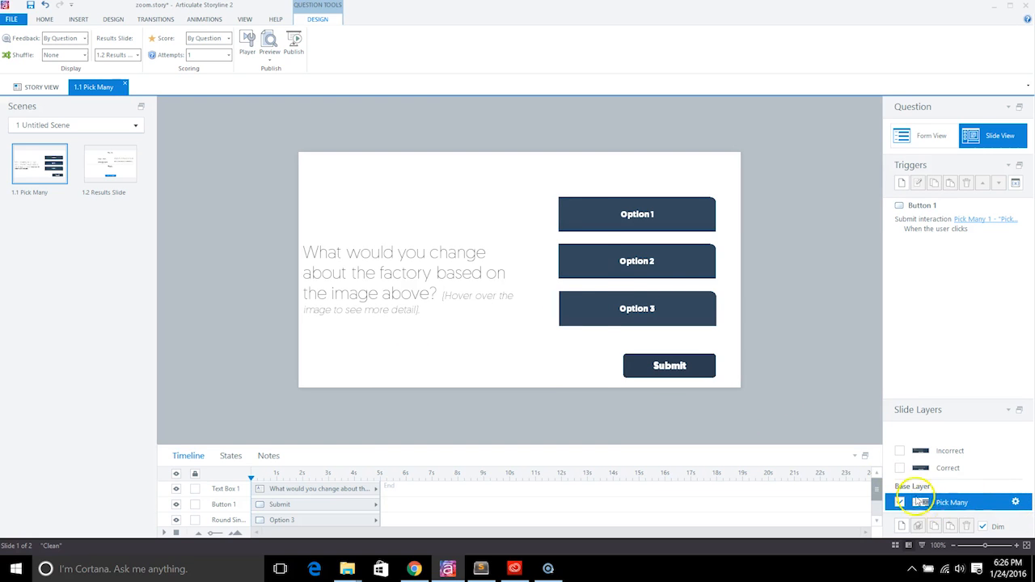
click(1016, 503)
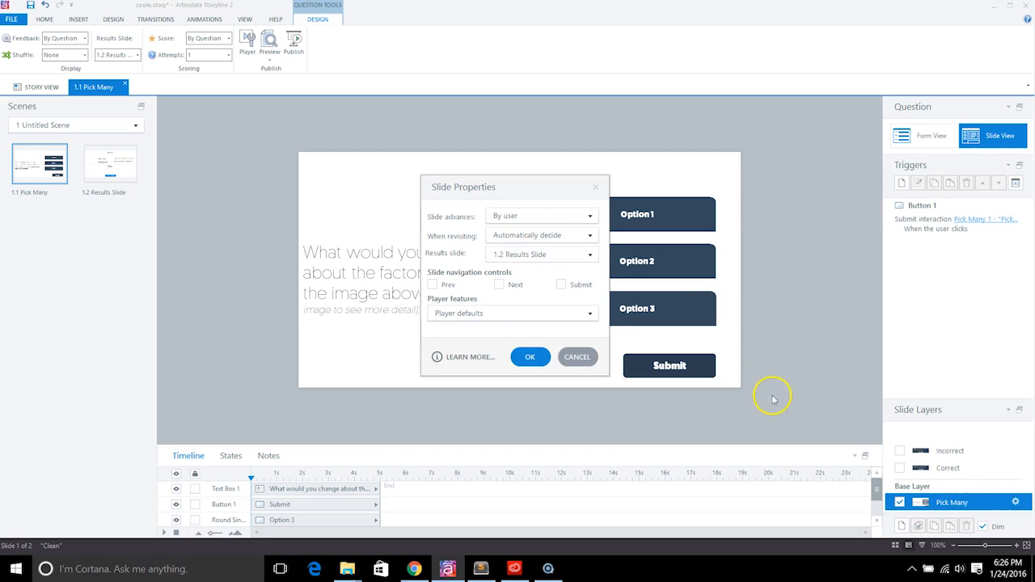
click(433, 285)
click(433, 284)
click(577, 357)
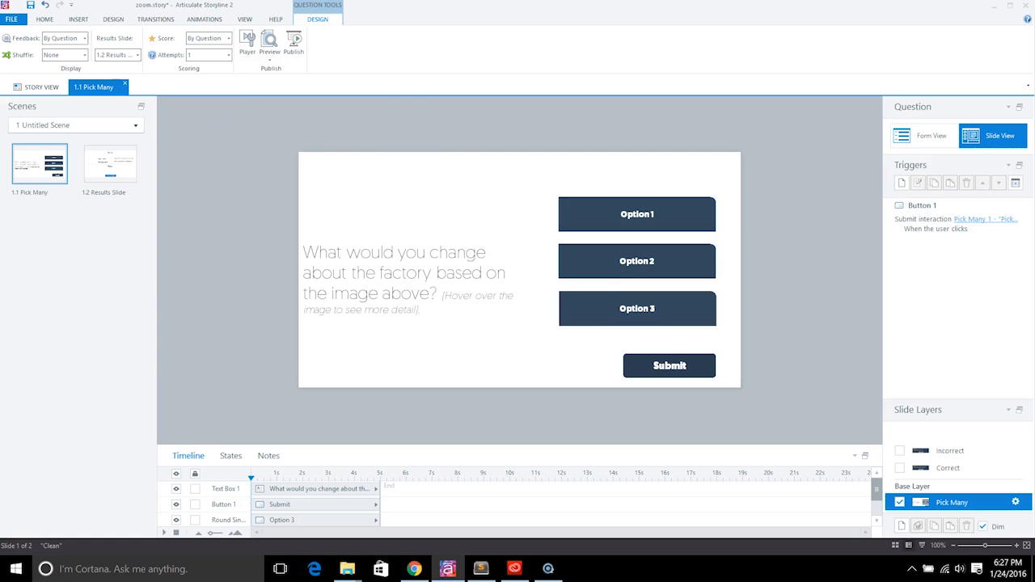
Step: Open Web publish settings, set the title to zoomy_v2, and toggle Include HTML5 output on and off
click(12, 17)
click(38, 221)
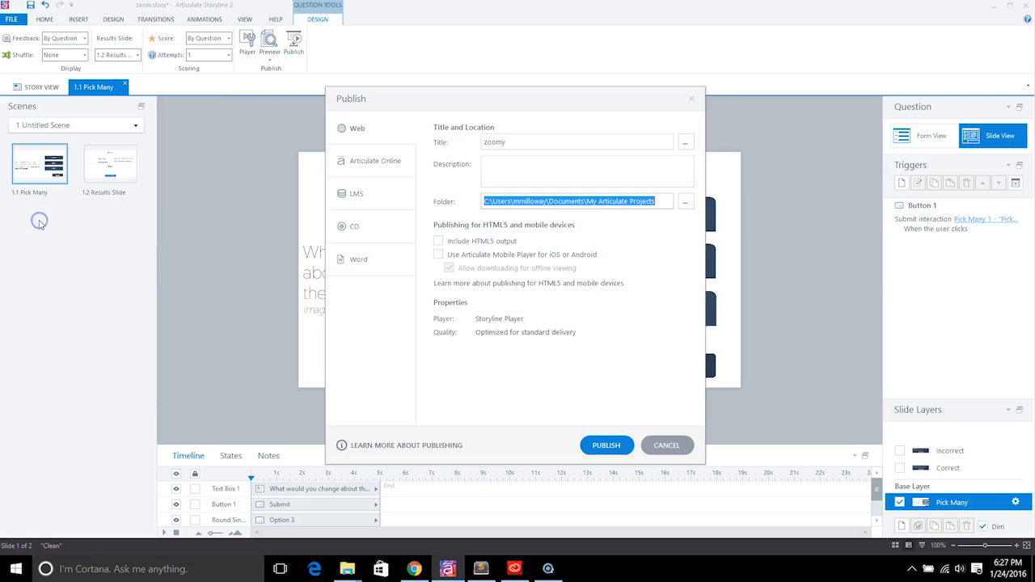
click(374, 140)
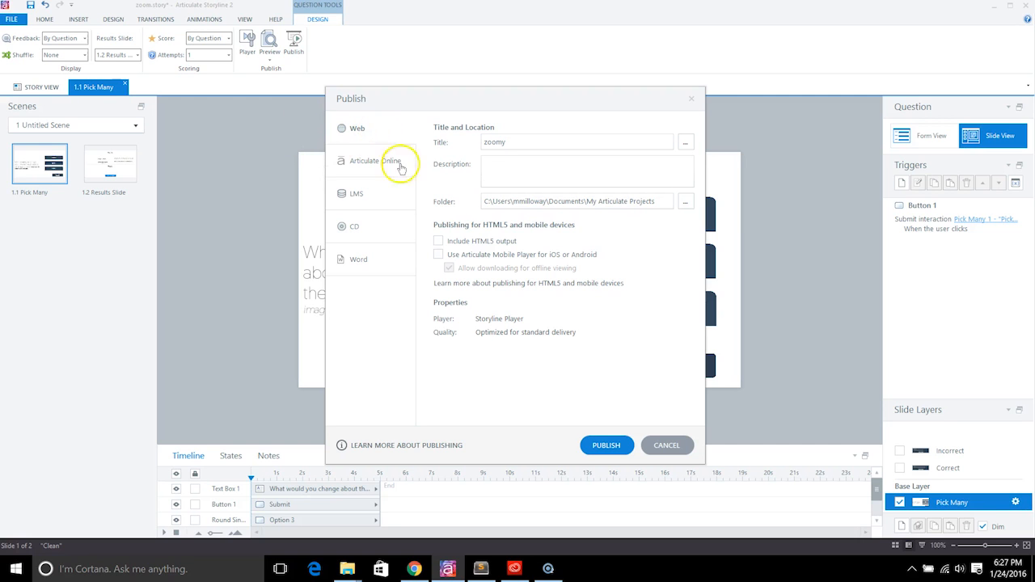
click(386, 194)
click(358, 129)
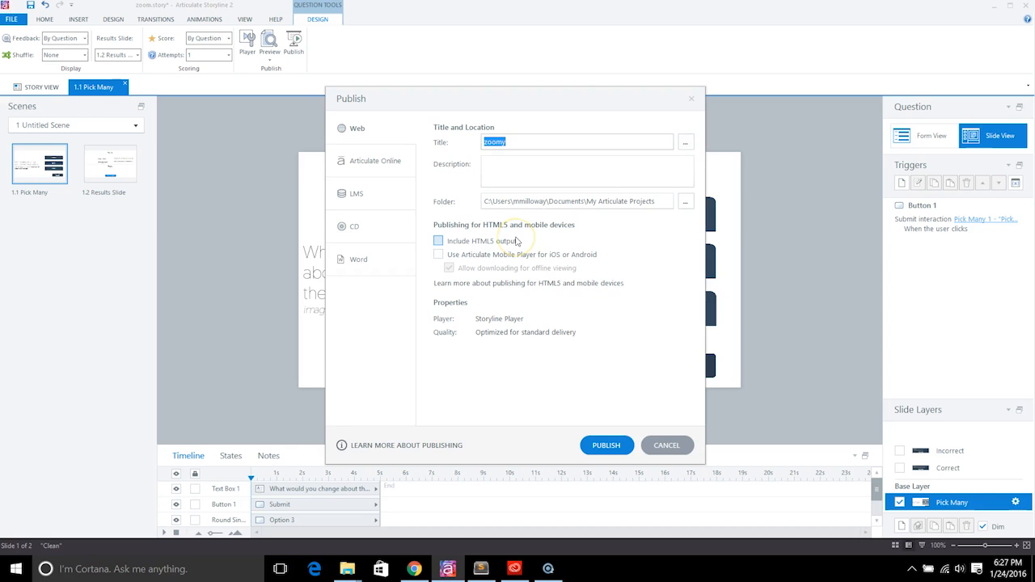
click(568, 136)
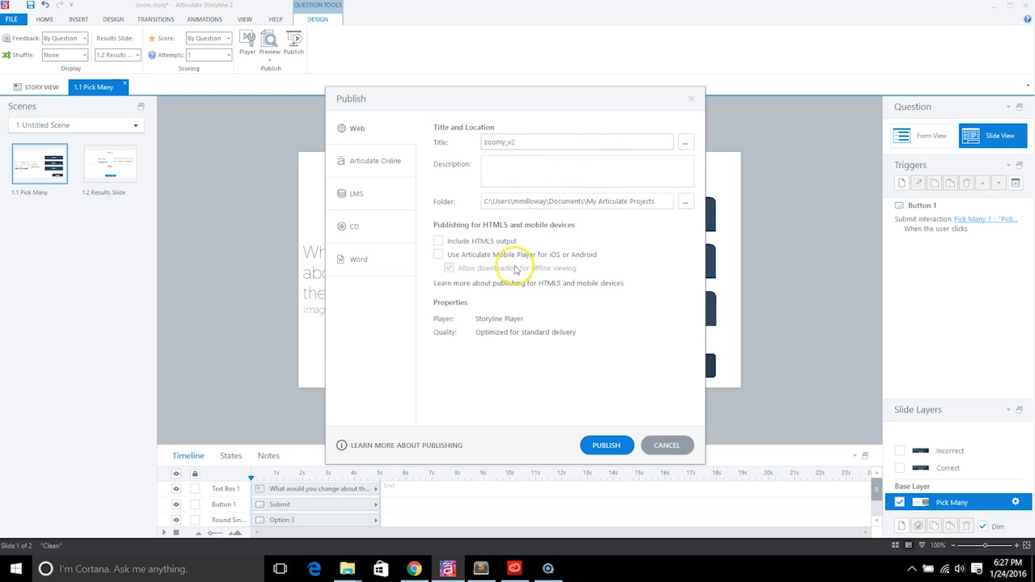
click(437, 241)
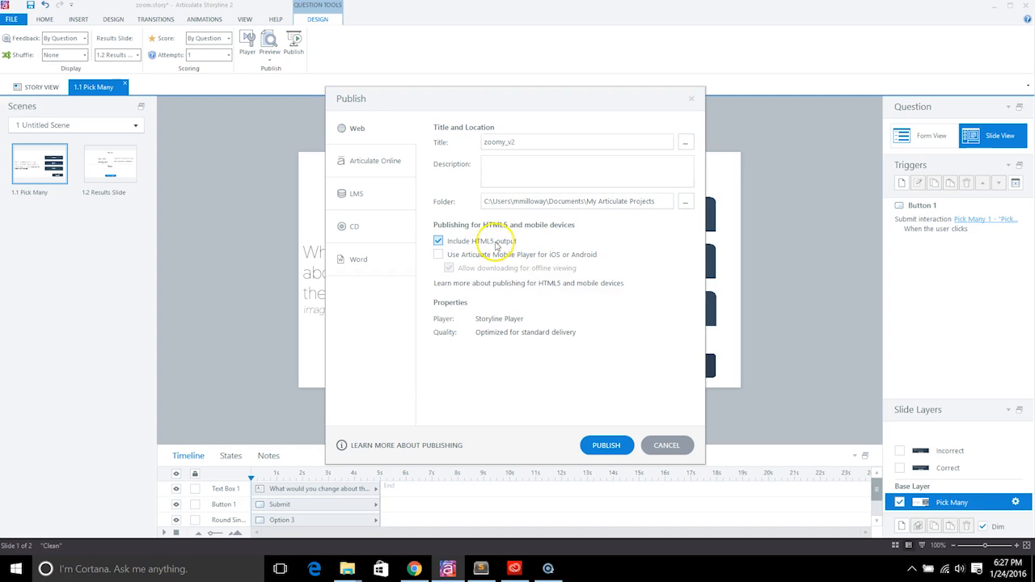
click(472, 245)
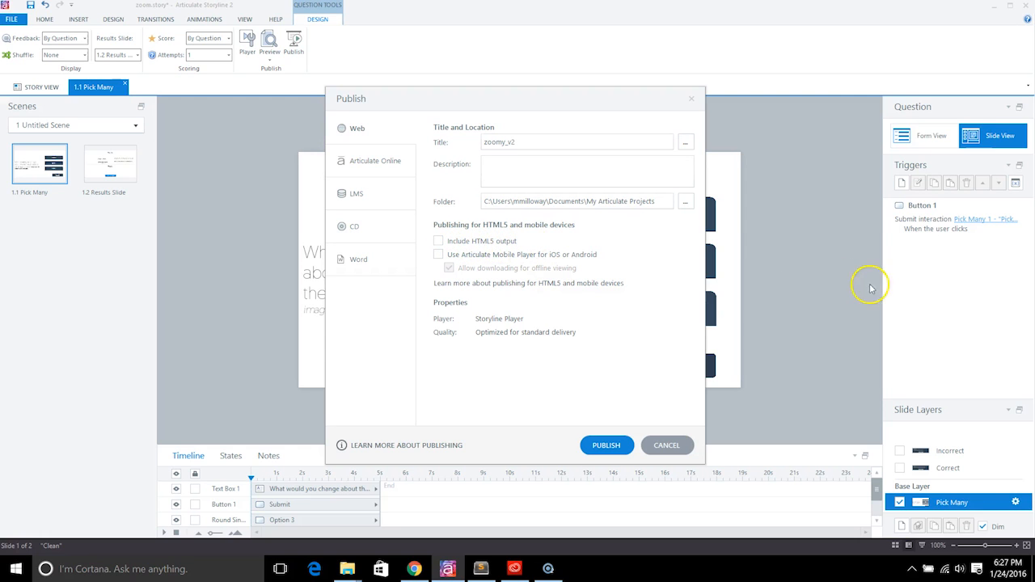
Step: Publish the zoomy_v2 course for the web
click(605, 445)
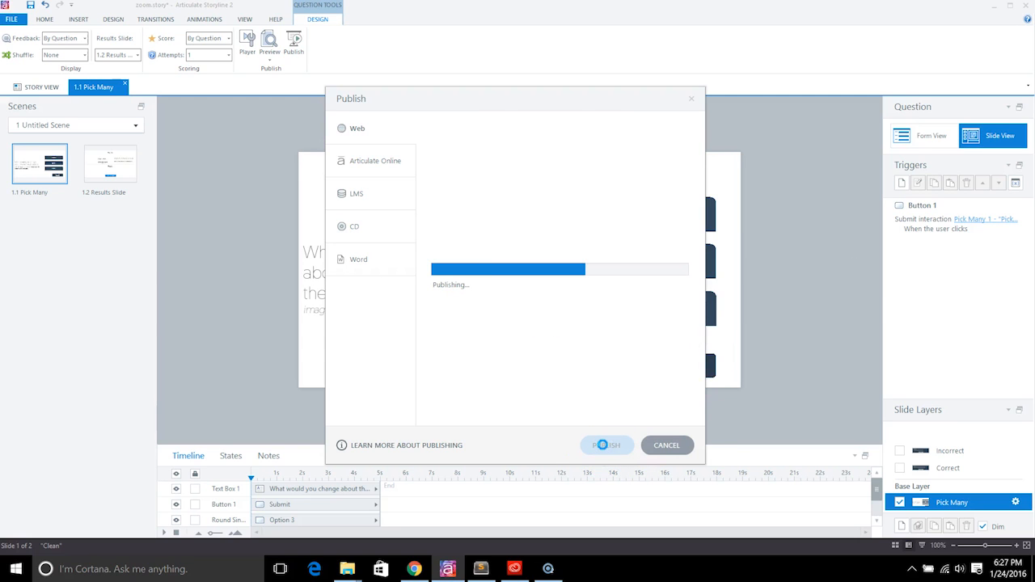